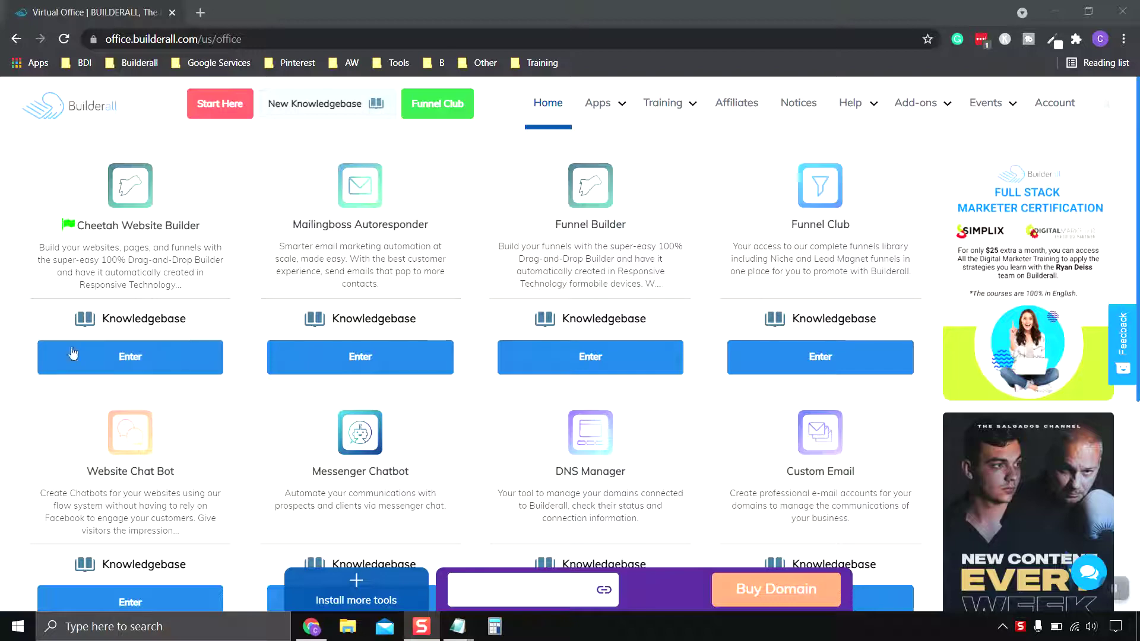
Step: Enter Cheetah's websites dashboard and view the live Keto Aspire site at ketoaspire.com in a new tab
click(143, 367)
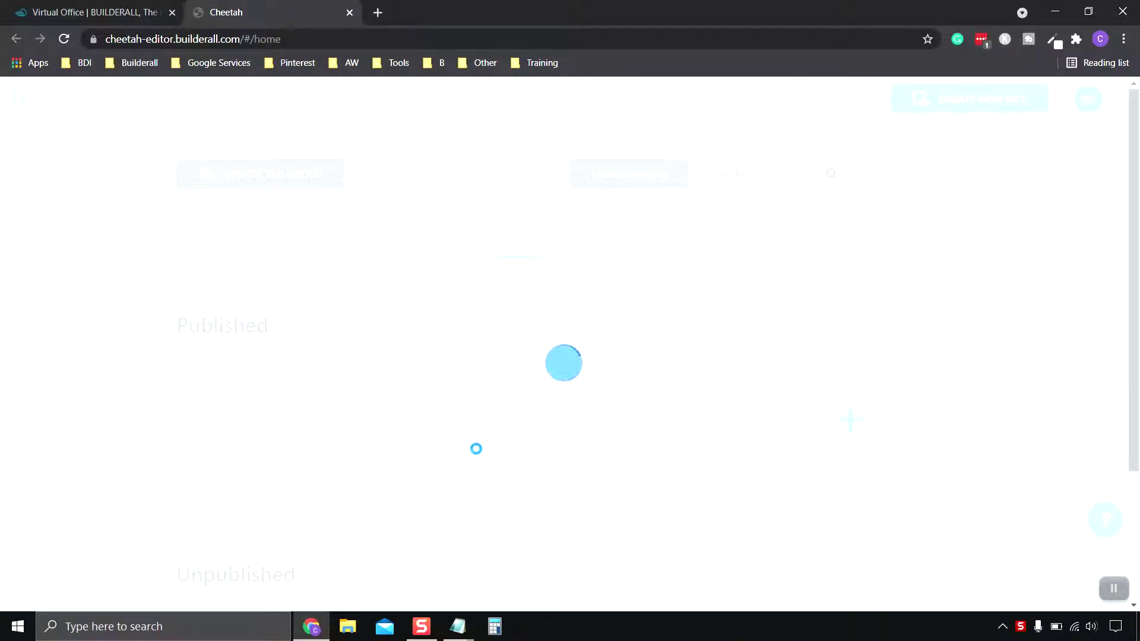
scroll(478, 456, down, 2)
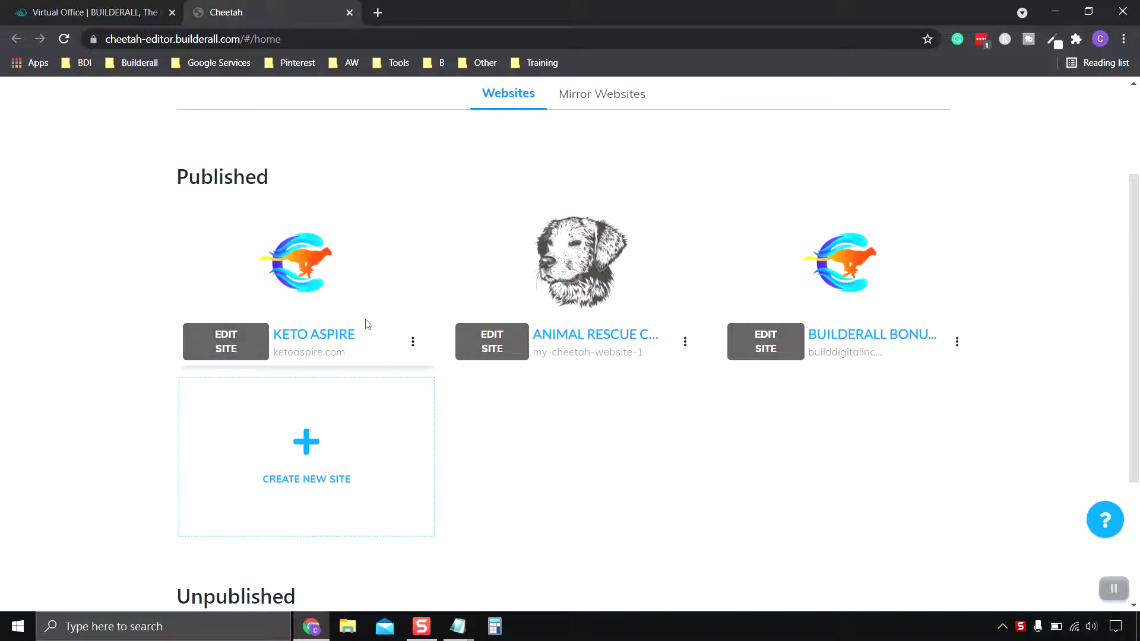
click(413, 342)
scroll(366, 188, up, 1)
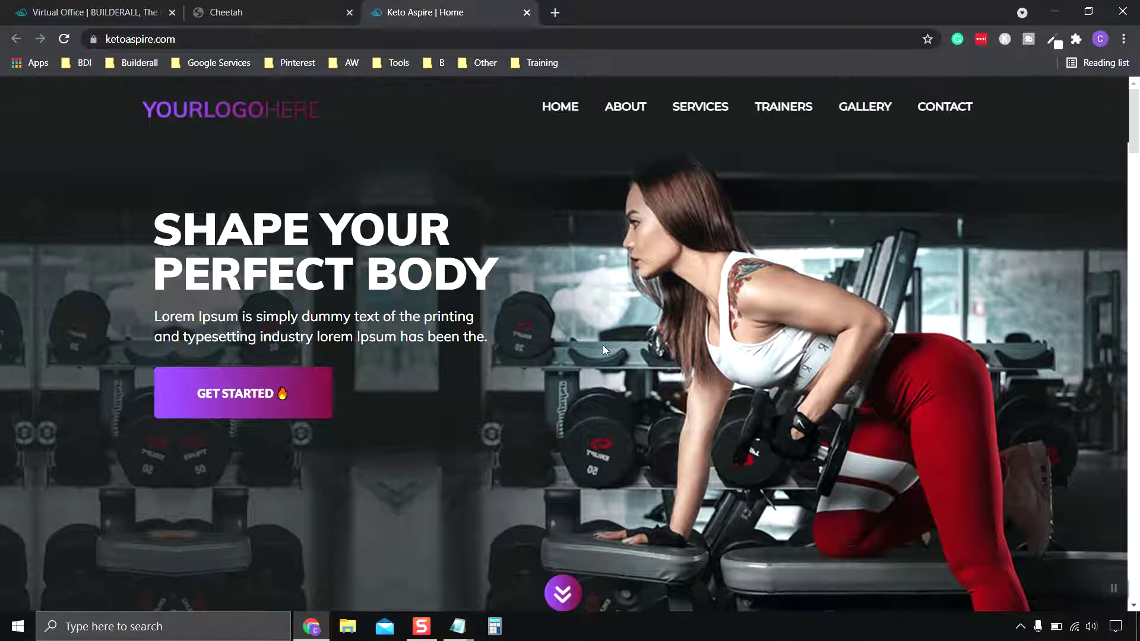
click(279, 9)
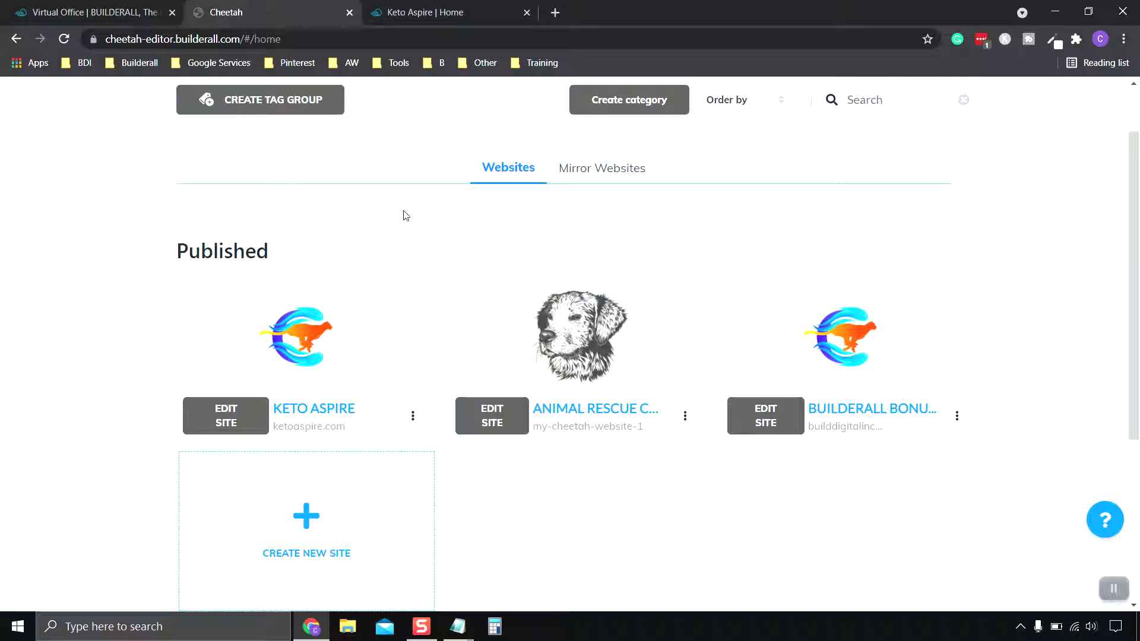
click(472, 8)
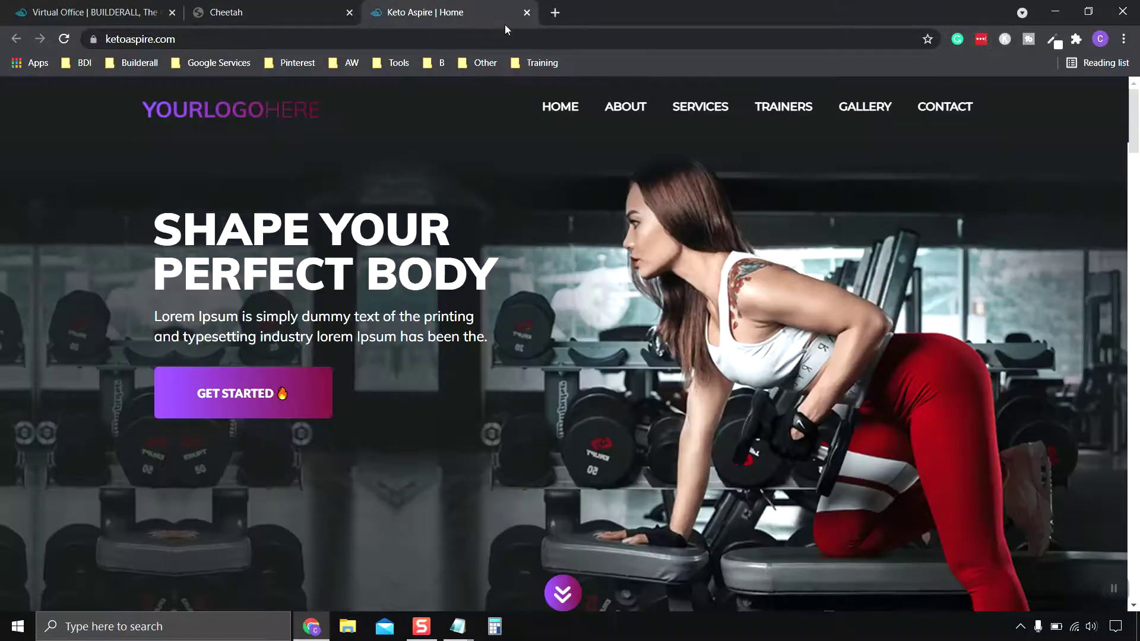
Step: Close the Keto Aspire site and Cheetah dashboard tabs to return to Virtual Office
click(526, 12)
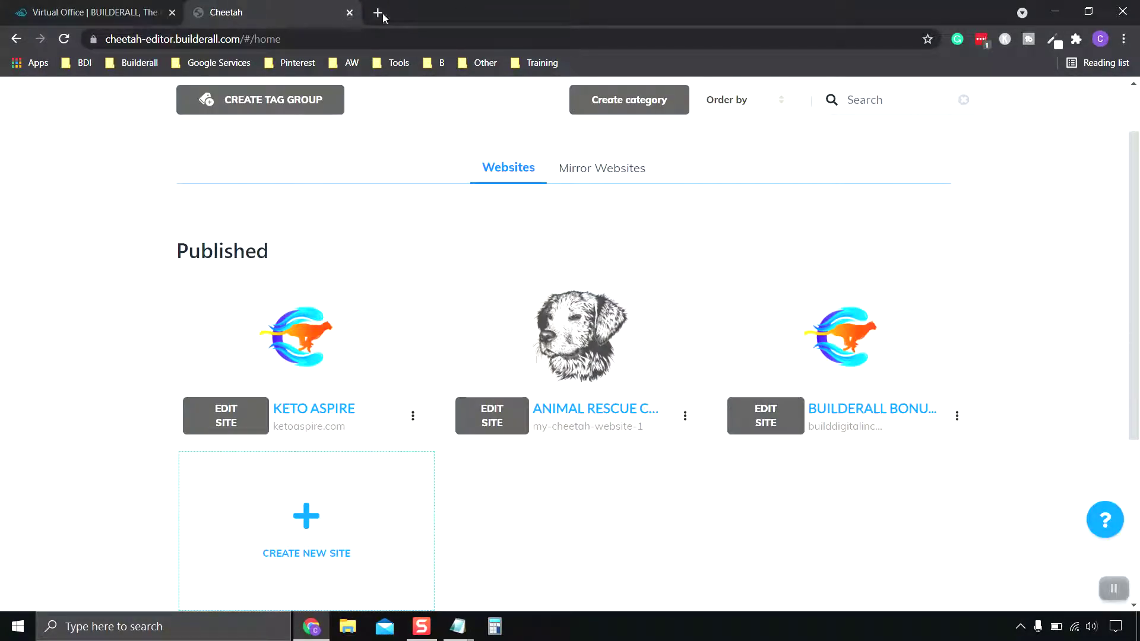
click(349, 12)
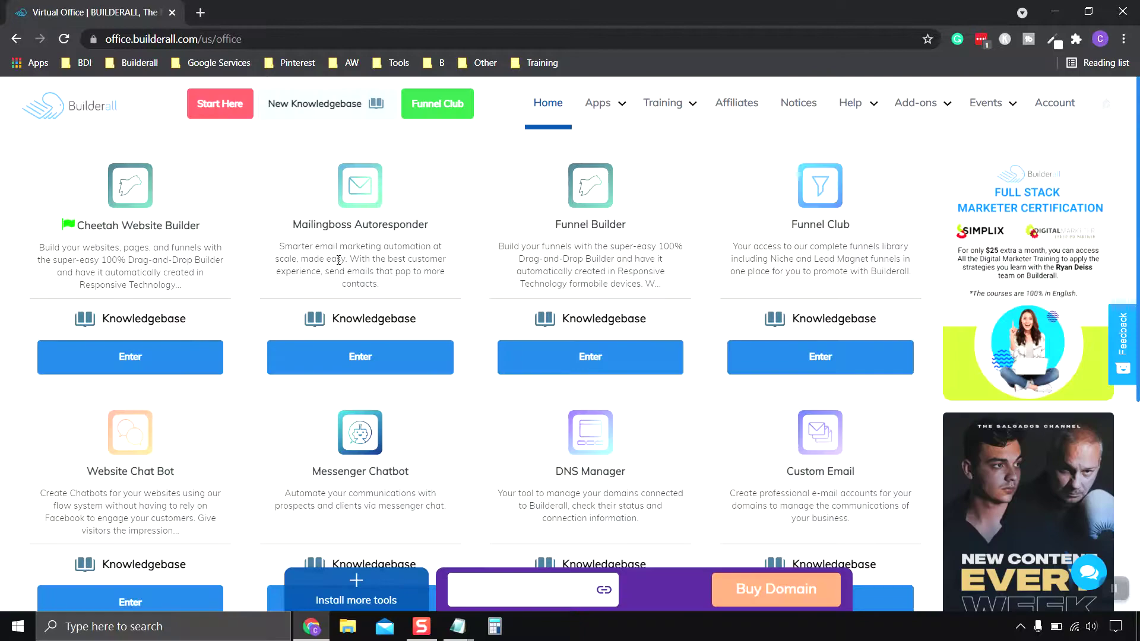
mouse_move(668, 102)
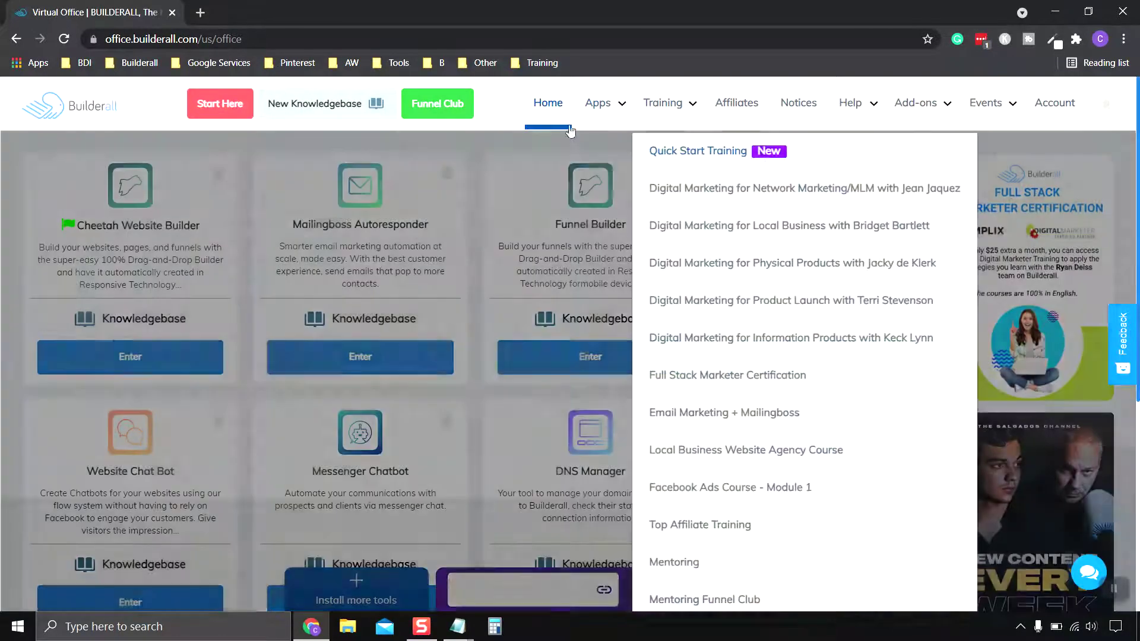
scroll(594, 297, down, 3)
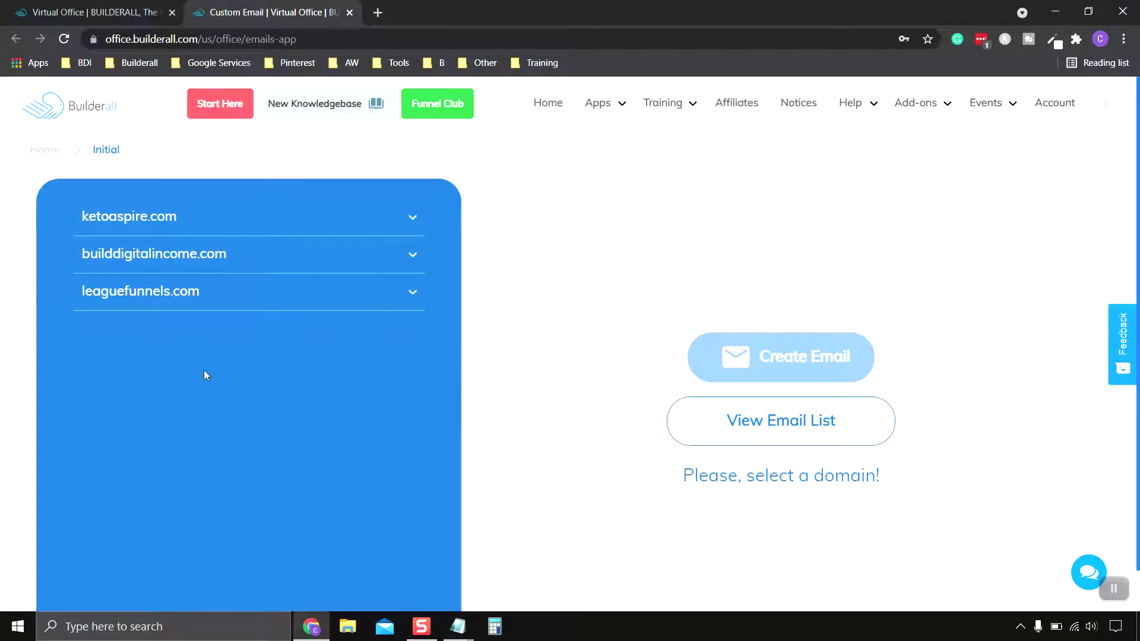
Step: Select the ketoaspire.com domain and start a new email account form
click(181, 221)
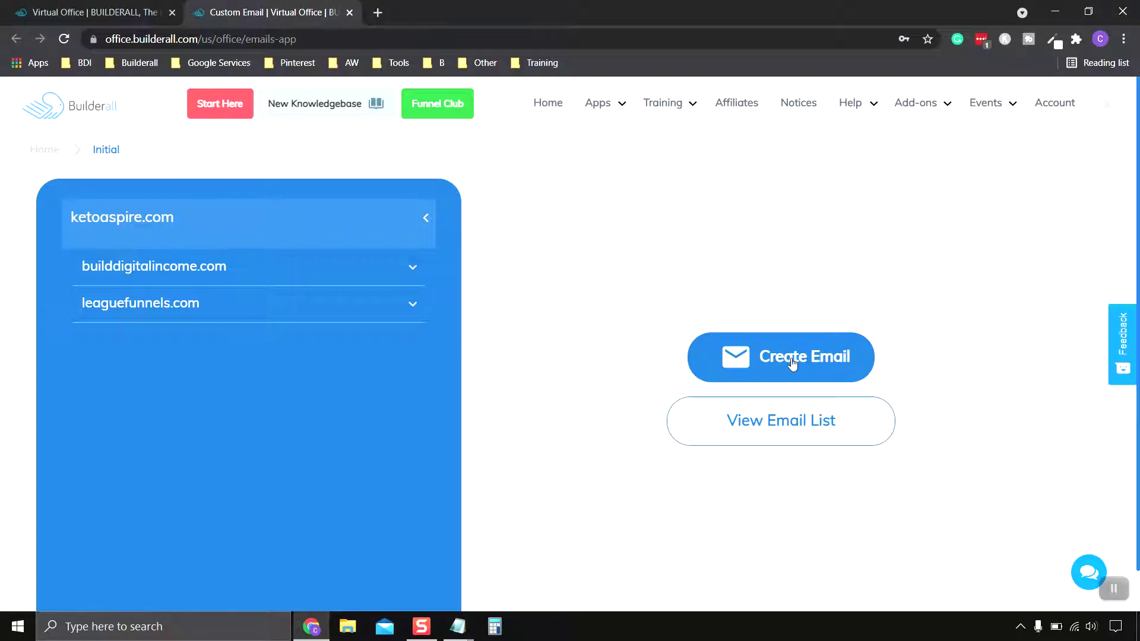
click(792, 363)
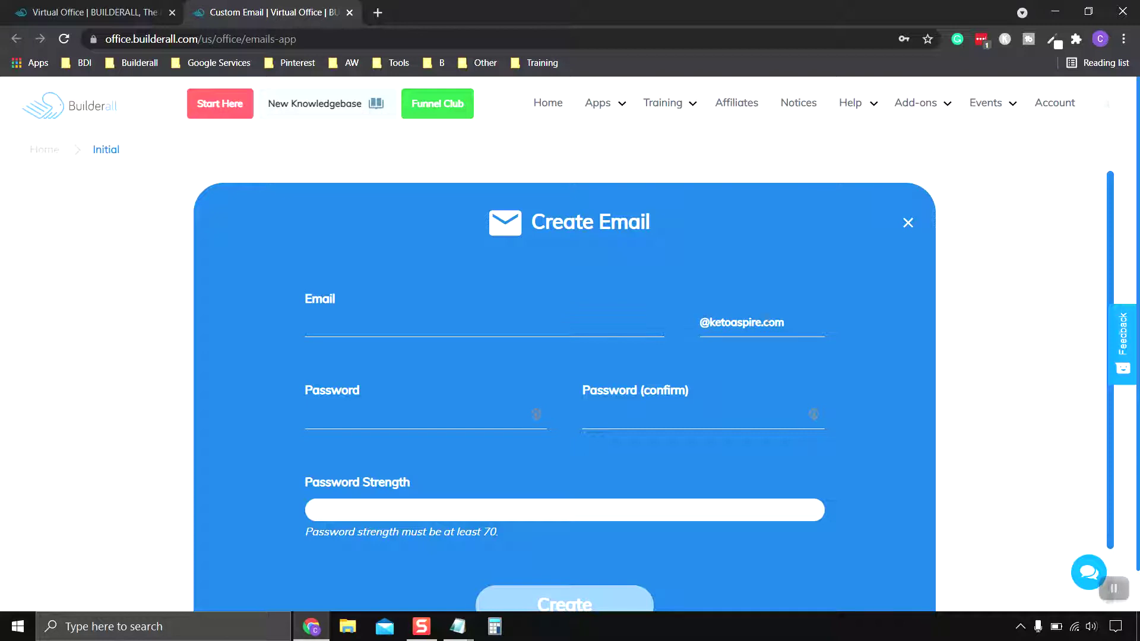
scroll(793, 323, down, 2)
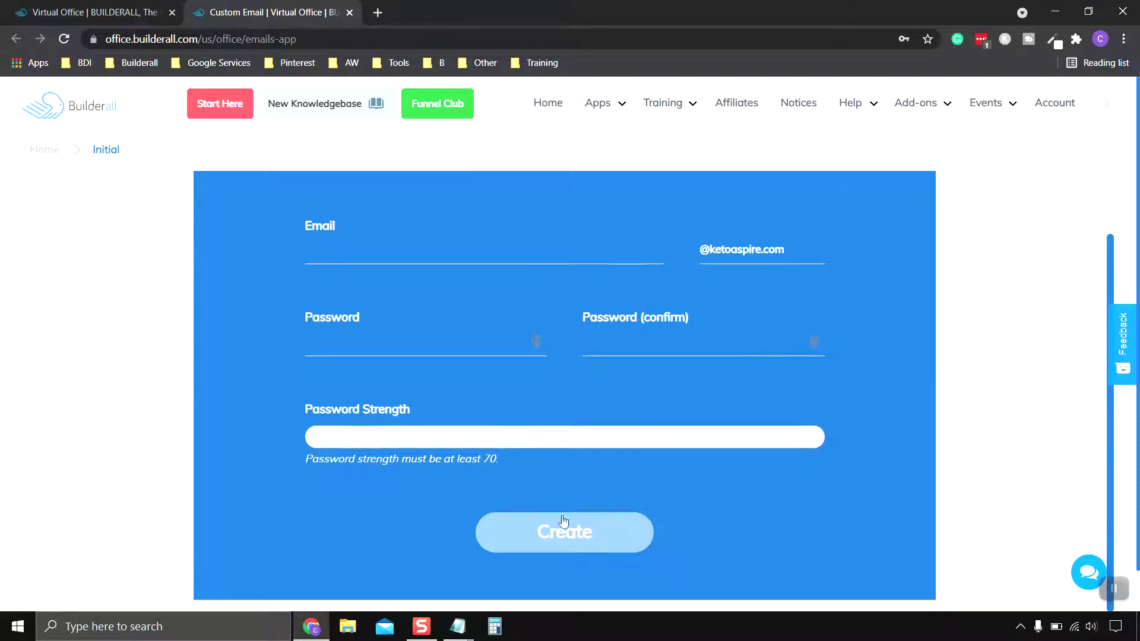
scroll(499, 475, up, 2)
click(393, 321)
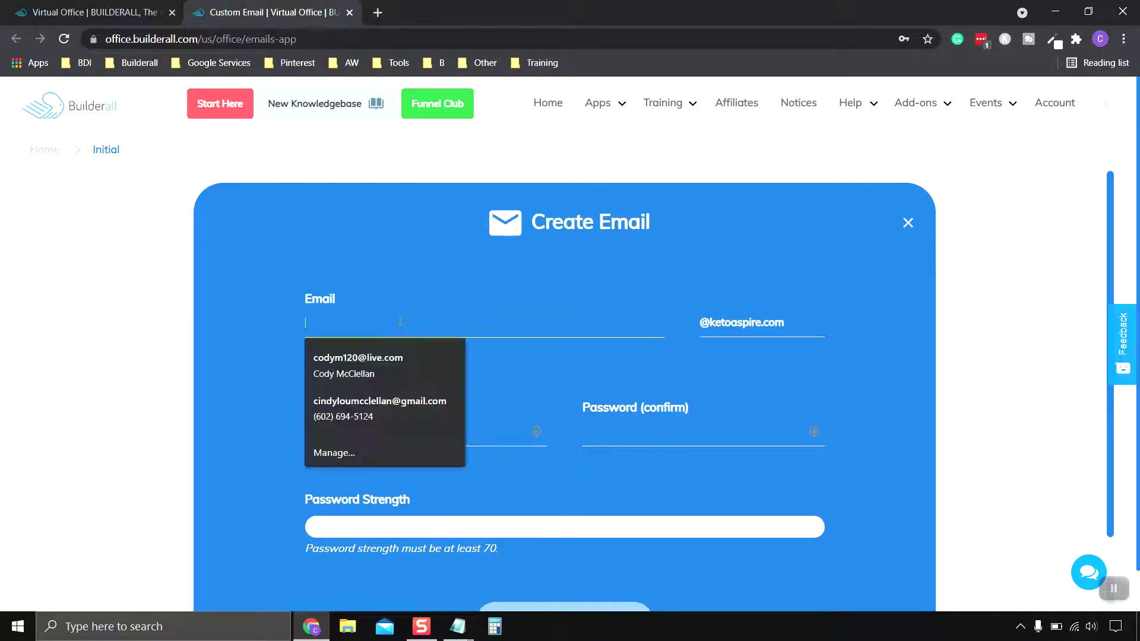
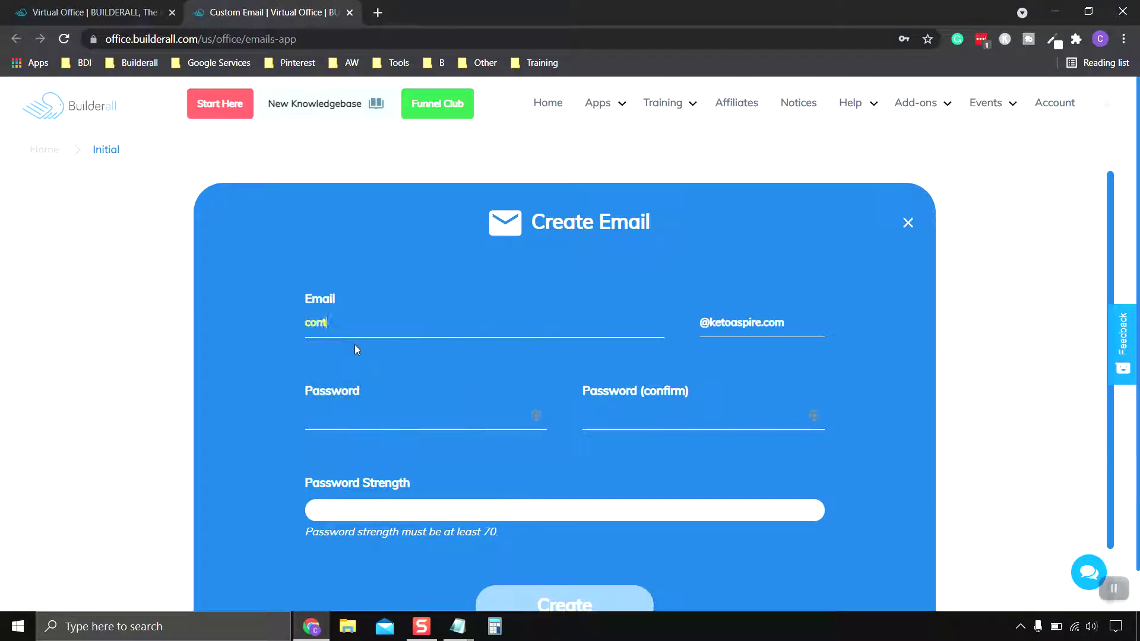
click(378, 422)
right_click(387, 422)
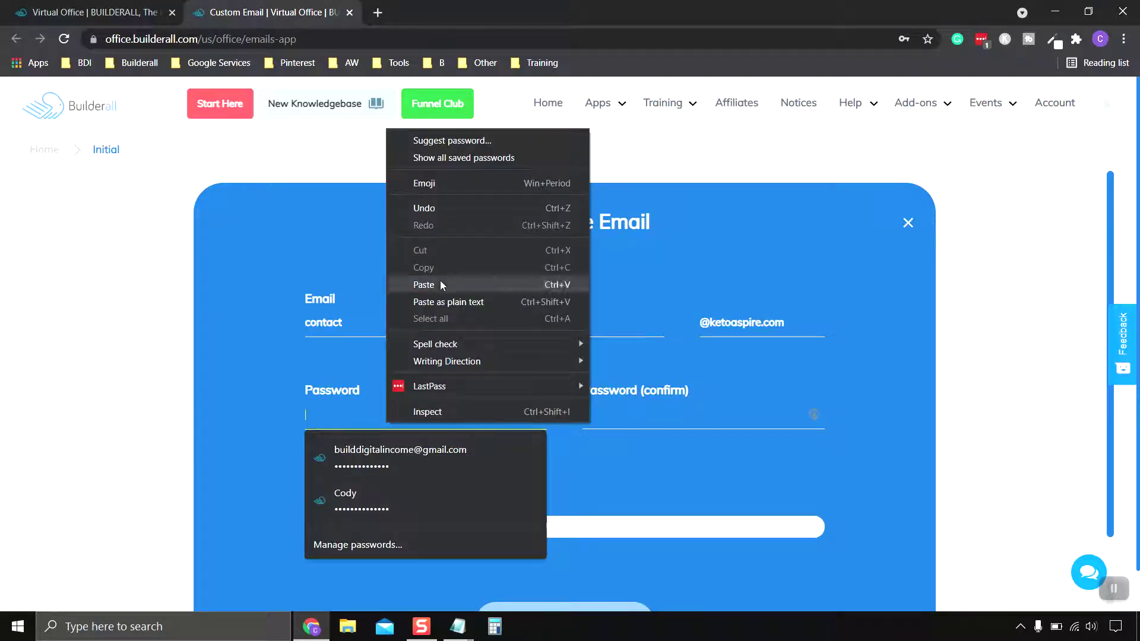
click(440, 284)
click(611, 415)
right_click(609, 416)
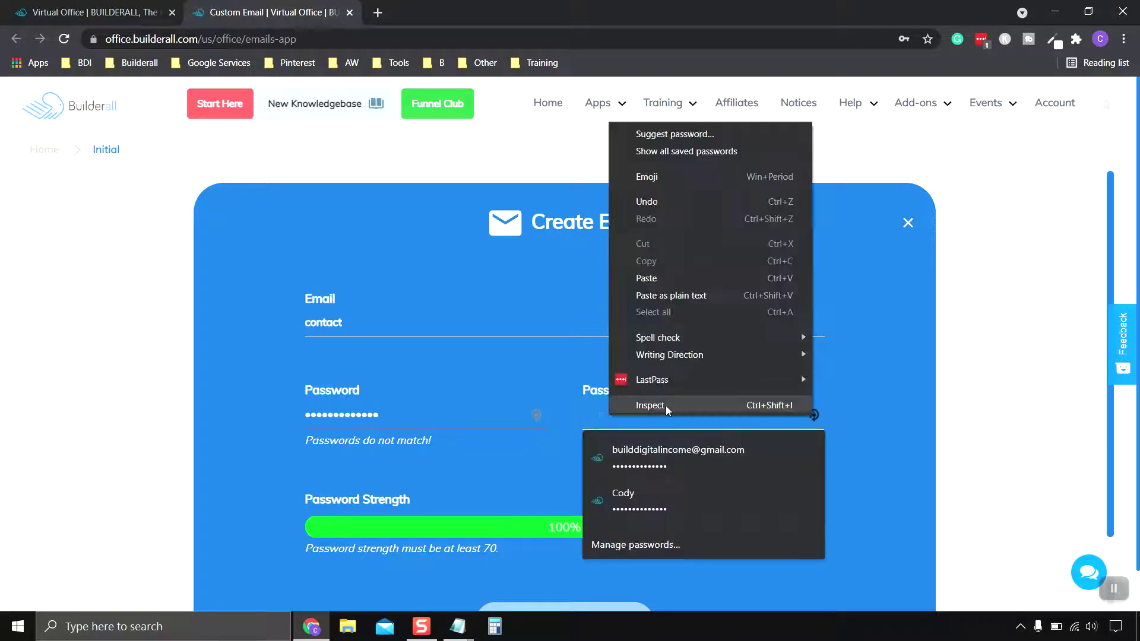
click(670, 283)
scroll(743, 381, down, 1)
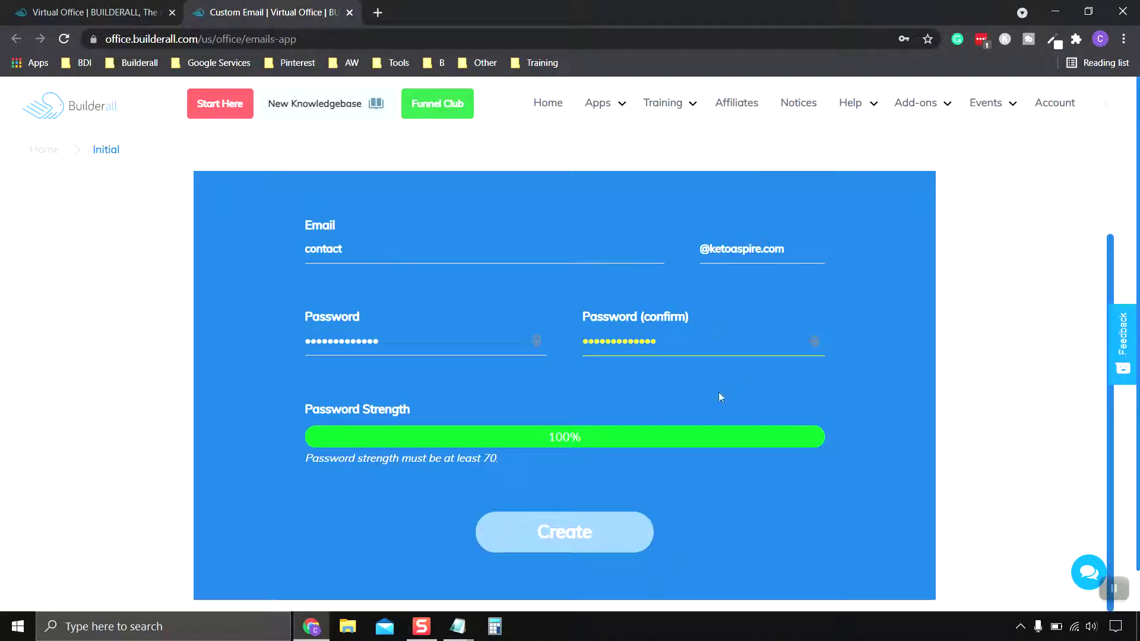
click(566, 546)
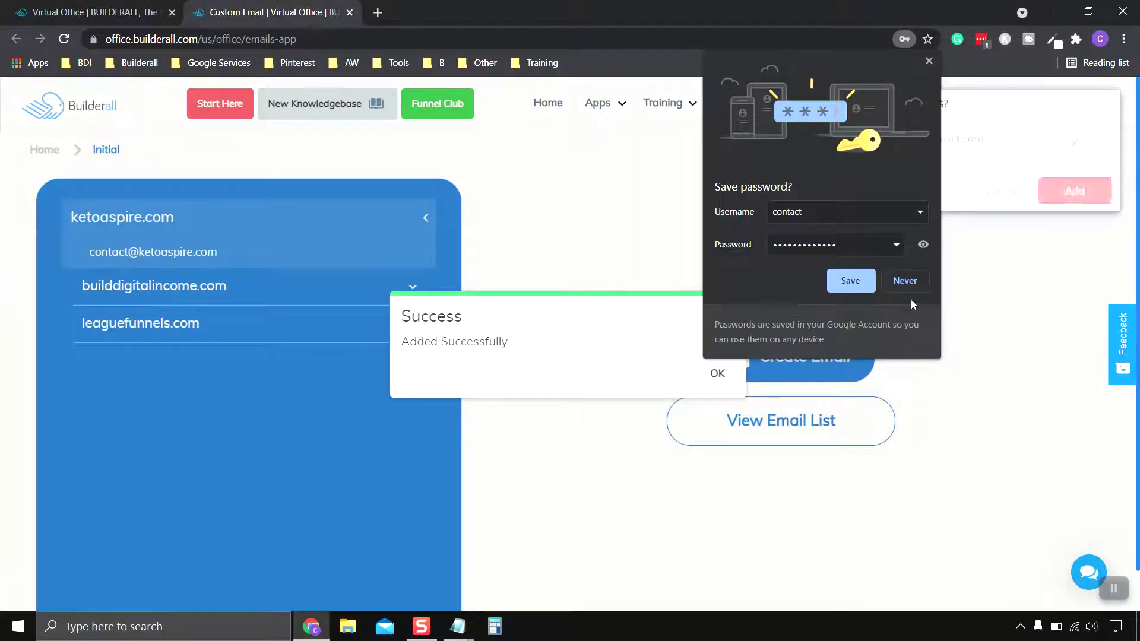
click(912, 280)
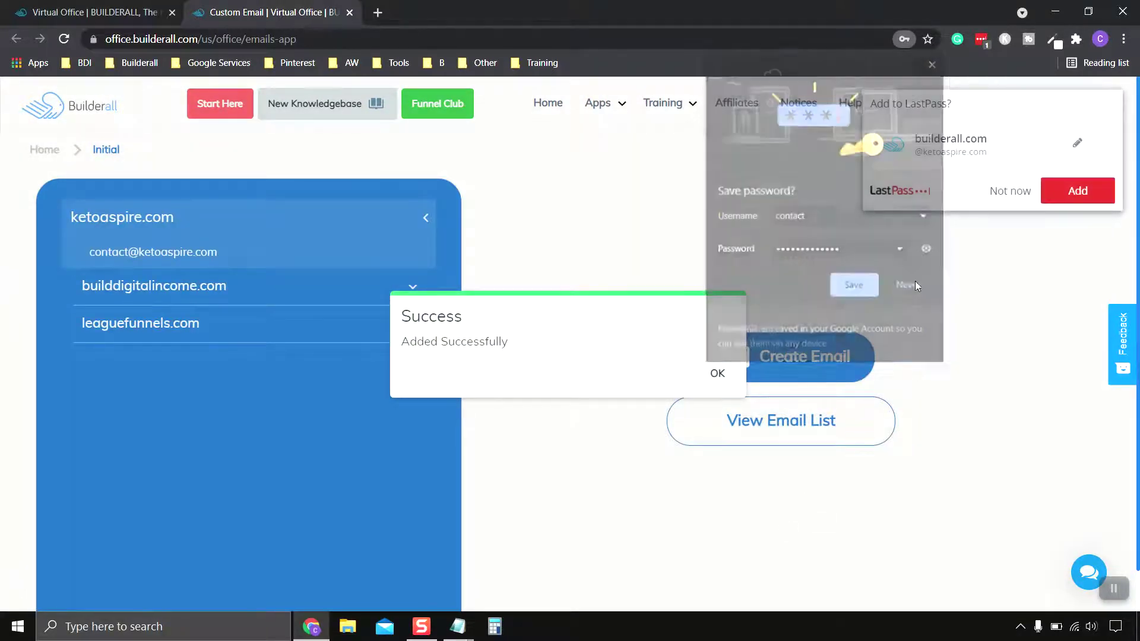
Step: Dismiss the save prompt and success message, then expand ketoaspire.com in the full email list
click(1030, 197)
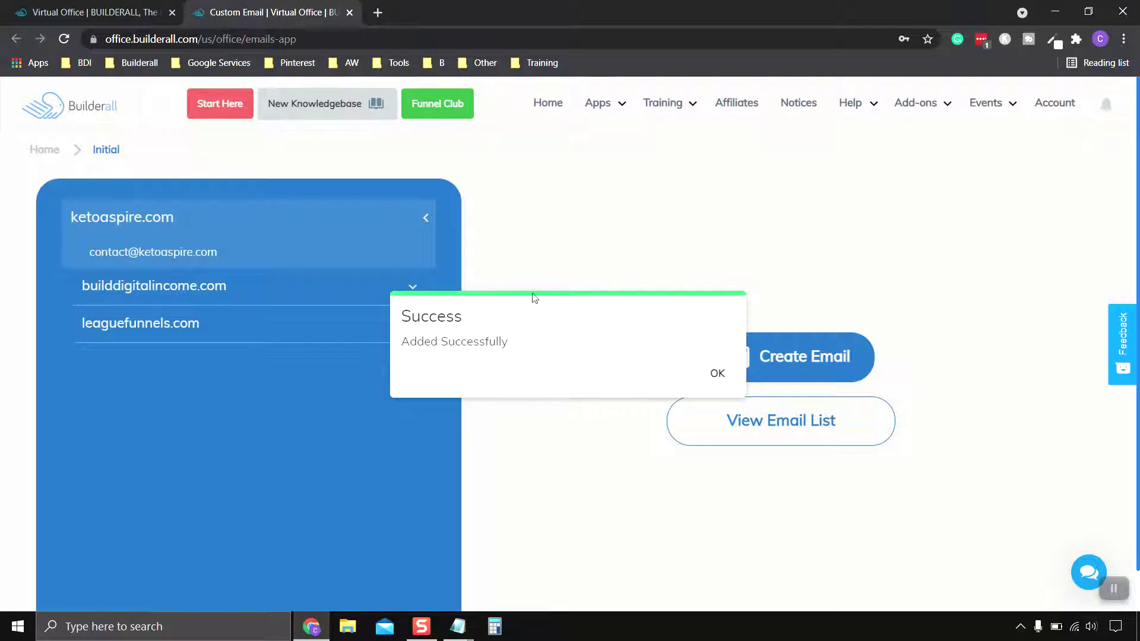
click(718, 376)
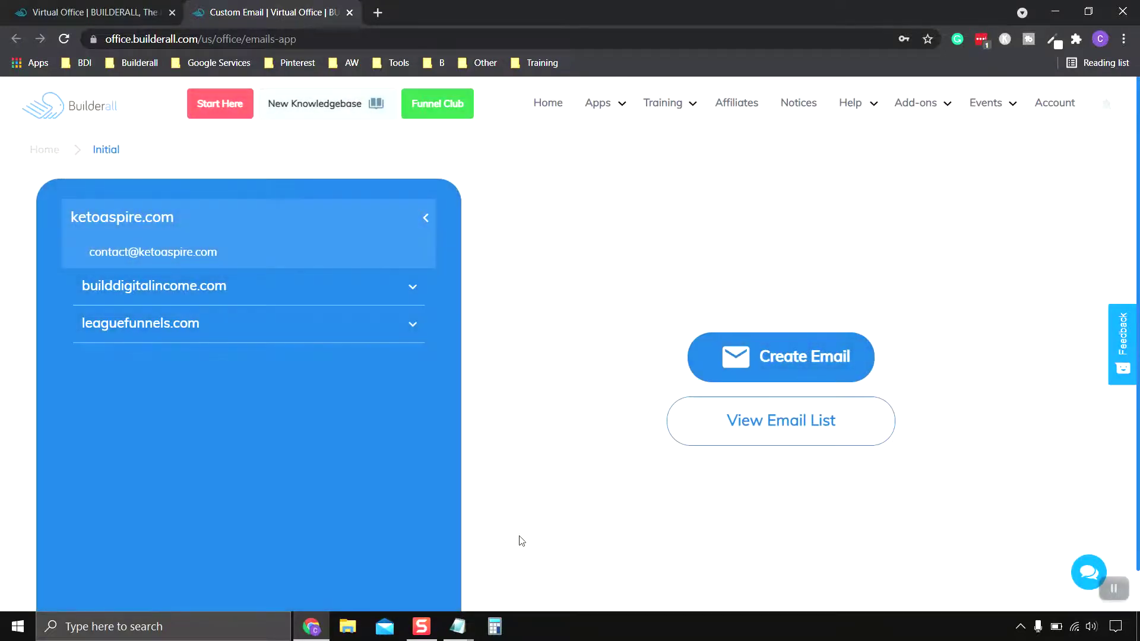
click(184, 252)
click(173, 218)
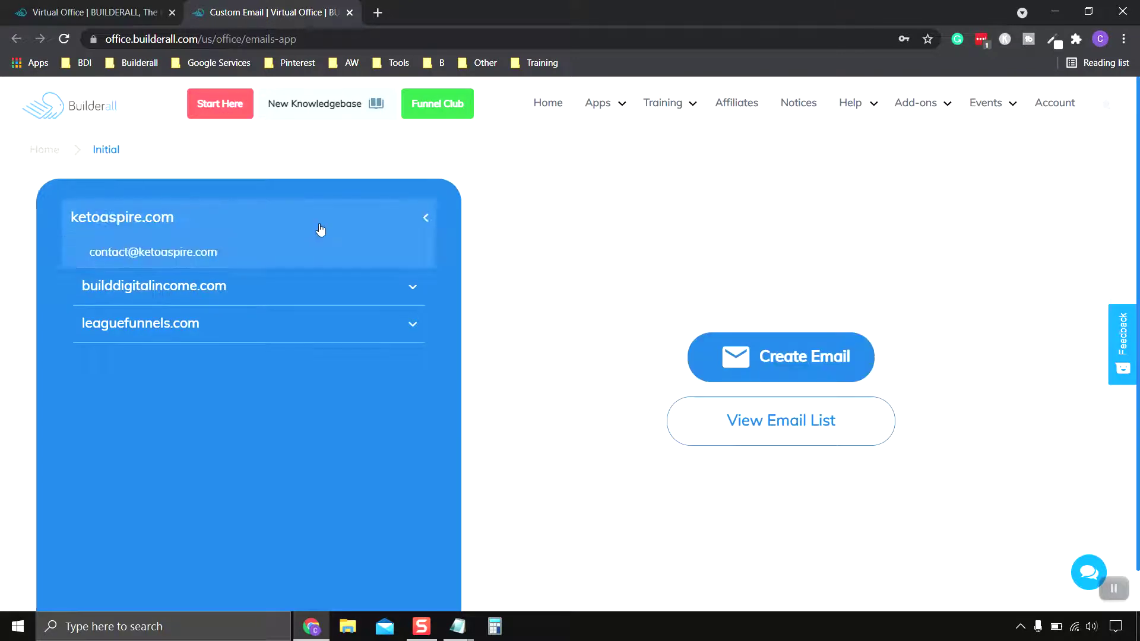
click(785, 427)
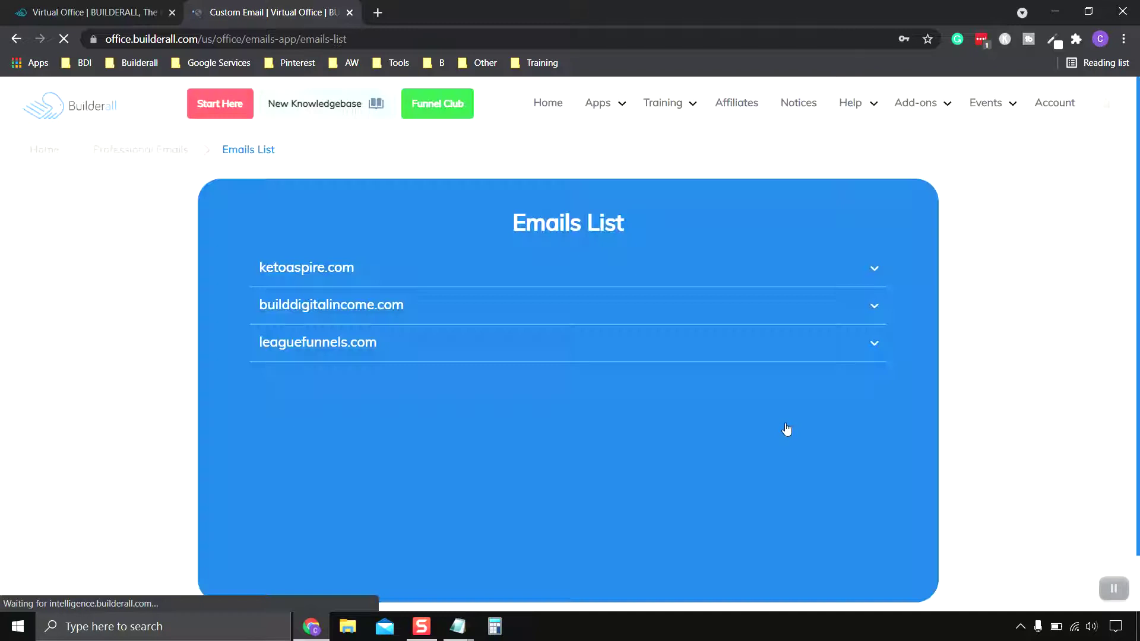
click(369, 281)
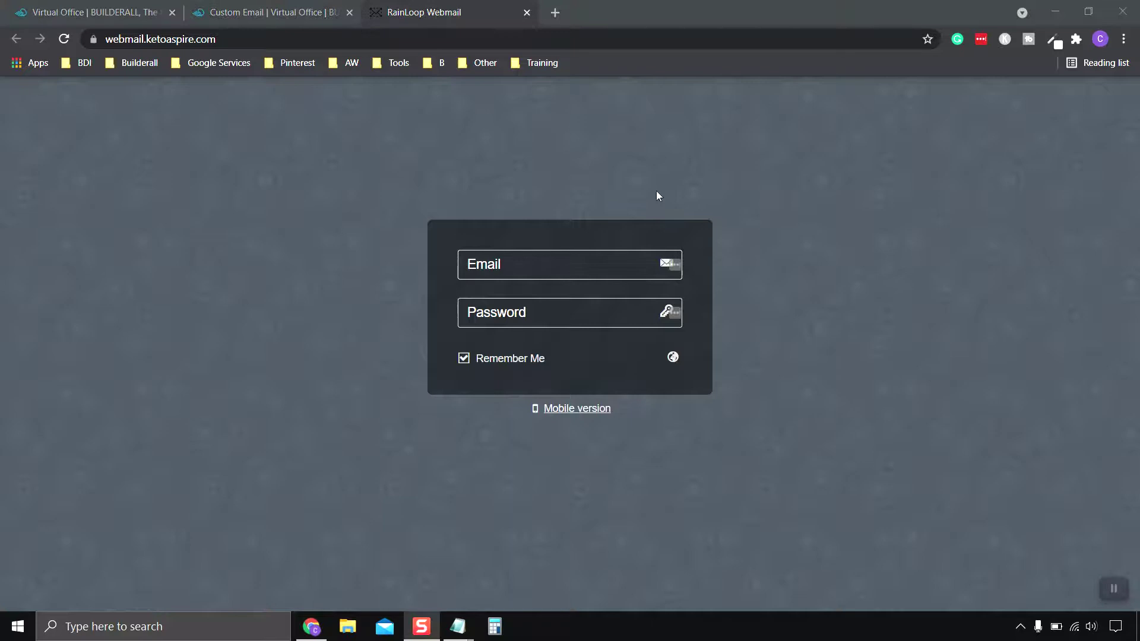
click(551, 263)
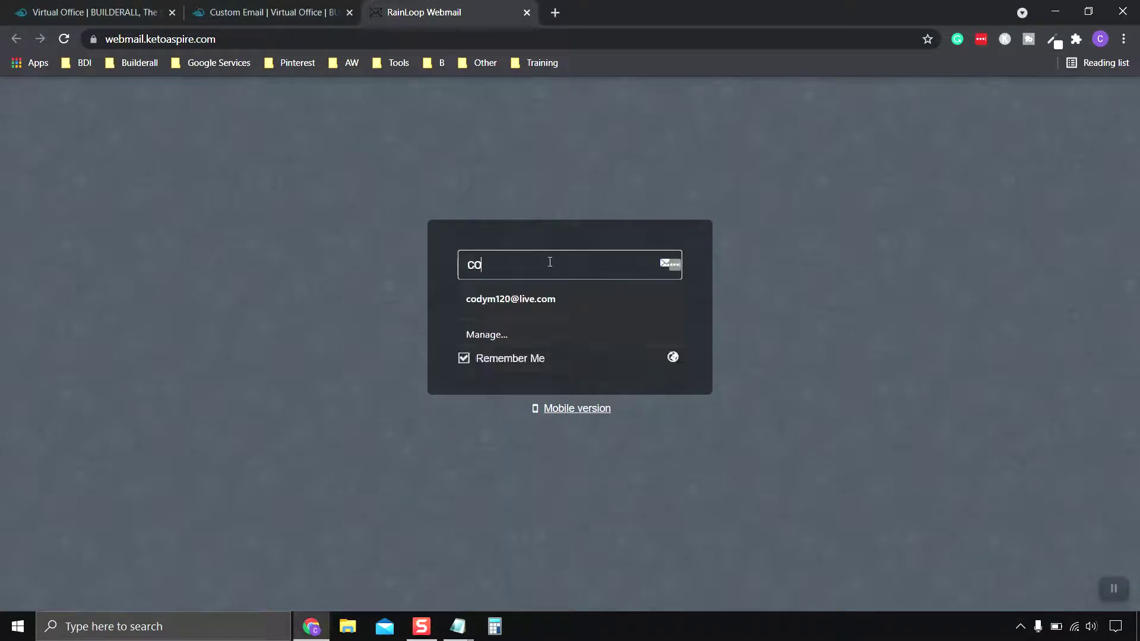
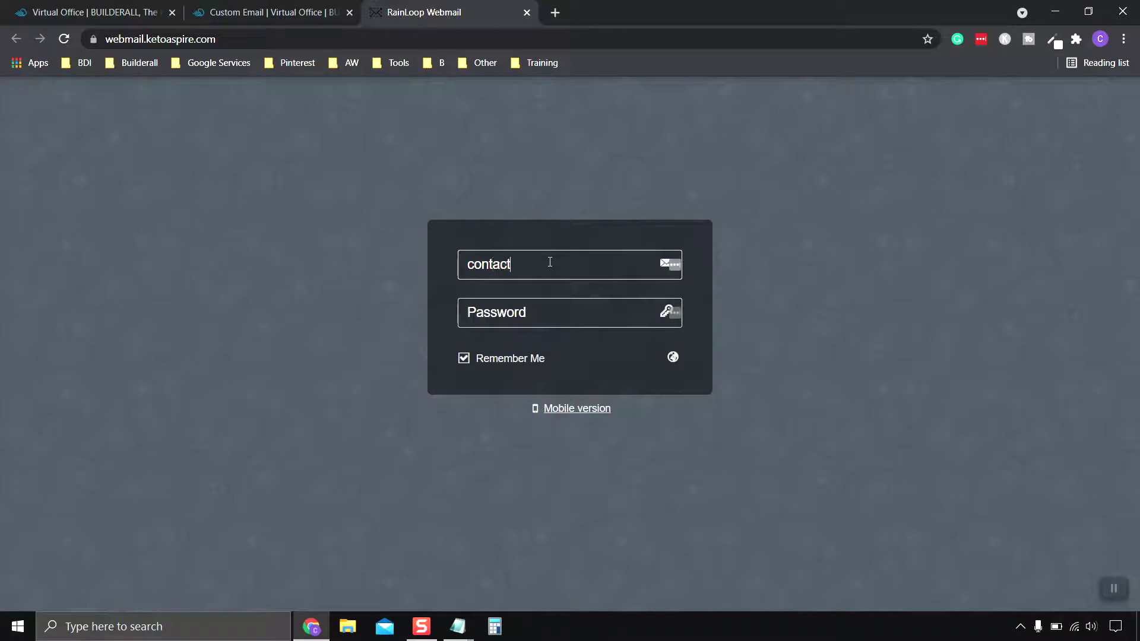
click(538, 308)
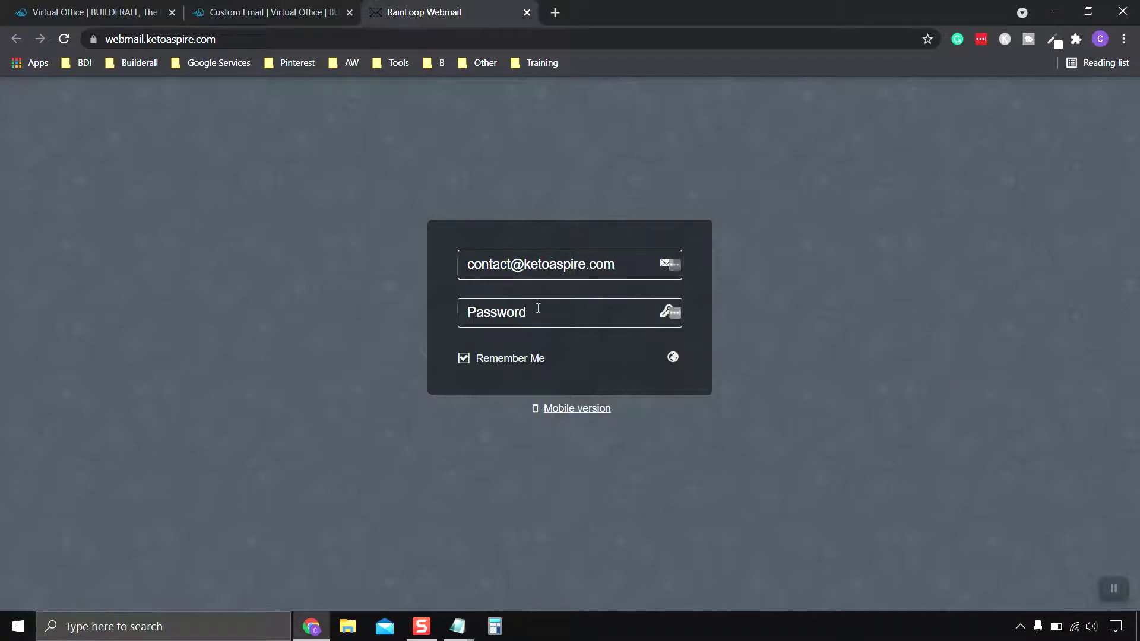
right_click(547, 314)
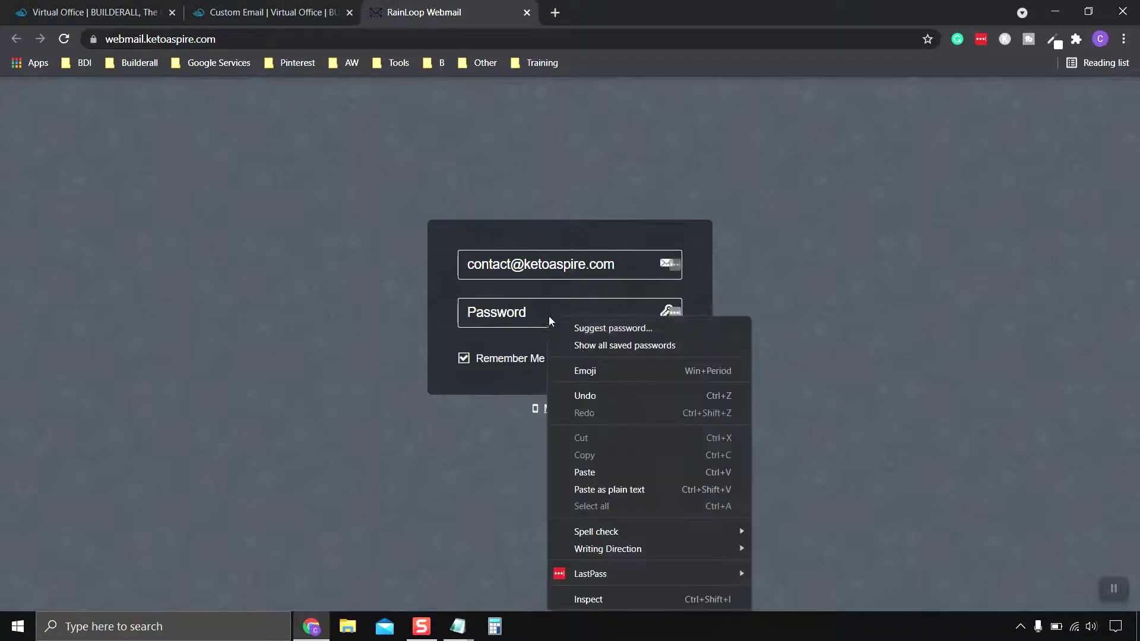
click(607, 472)
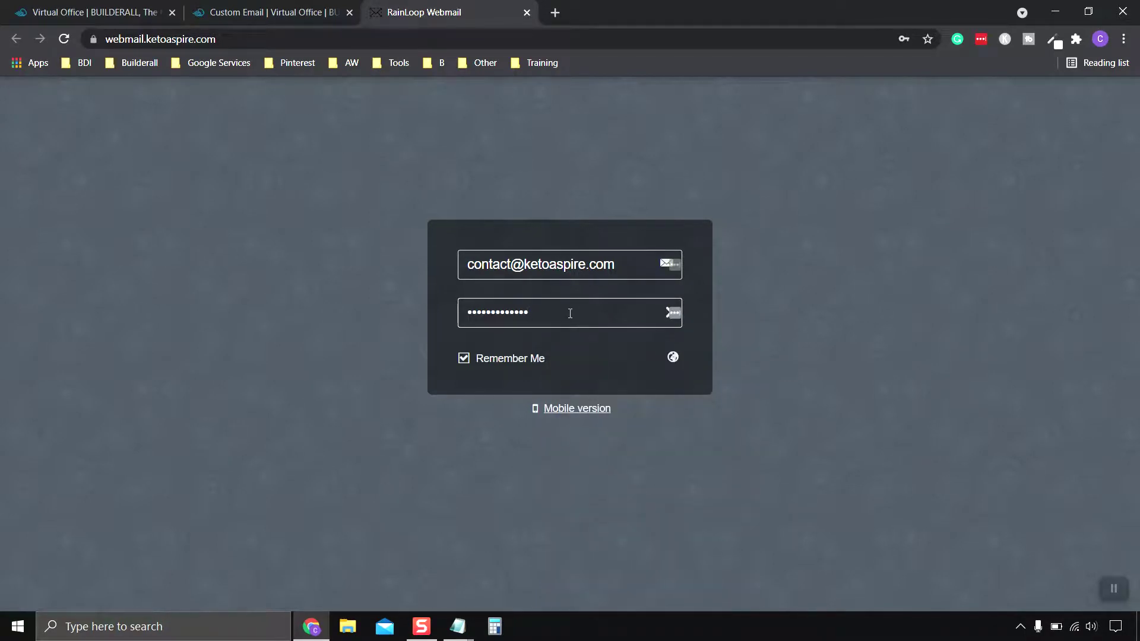
key(Return)
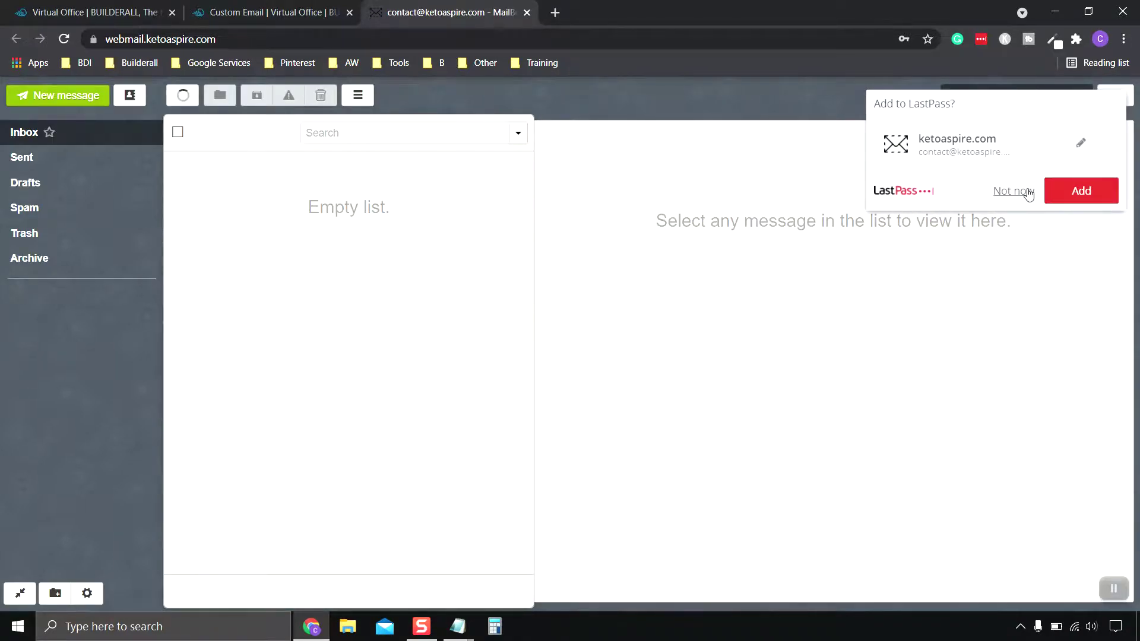
Step: Decline the LastPass save prompt, browse Sent, Drafts and Spam, then return to the Inbox
click(1013, 191)
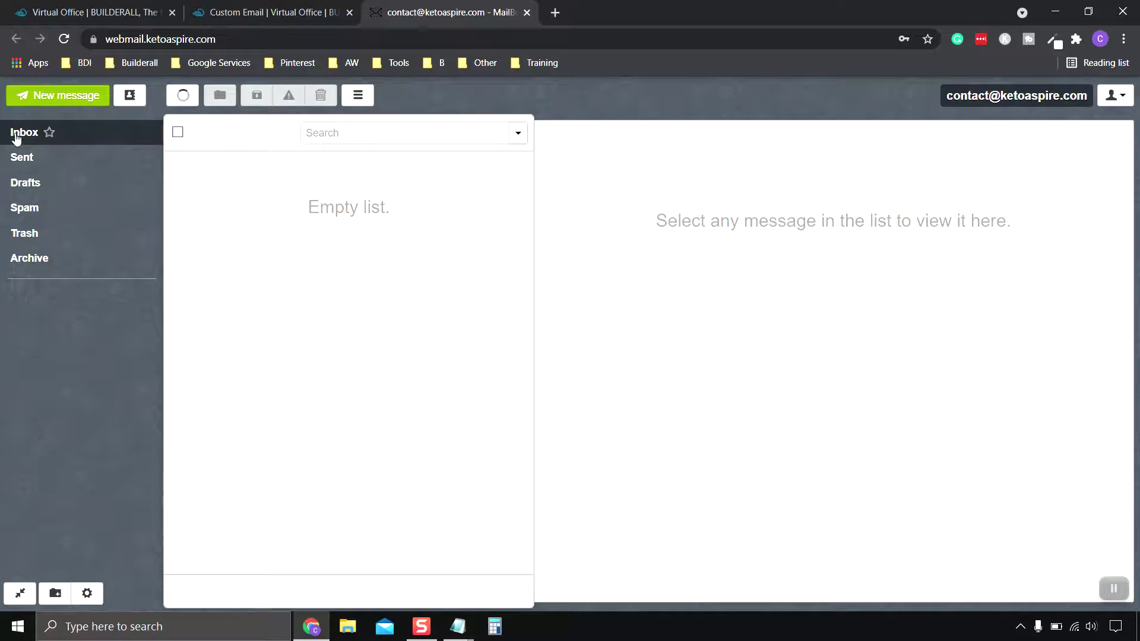
click(29, 159)
click(34, 190)
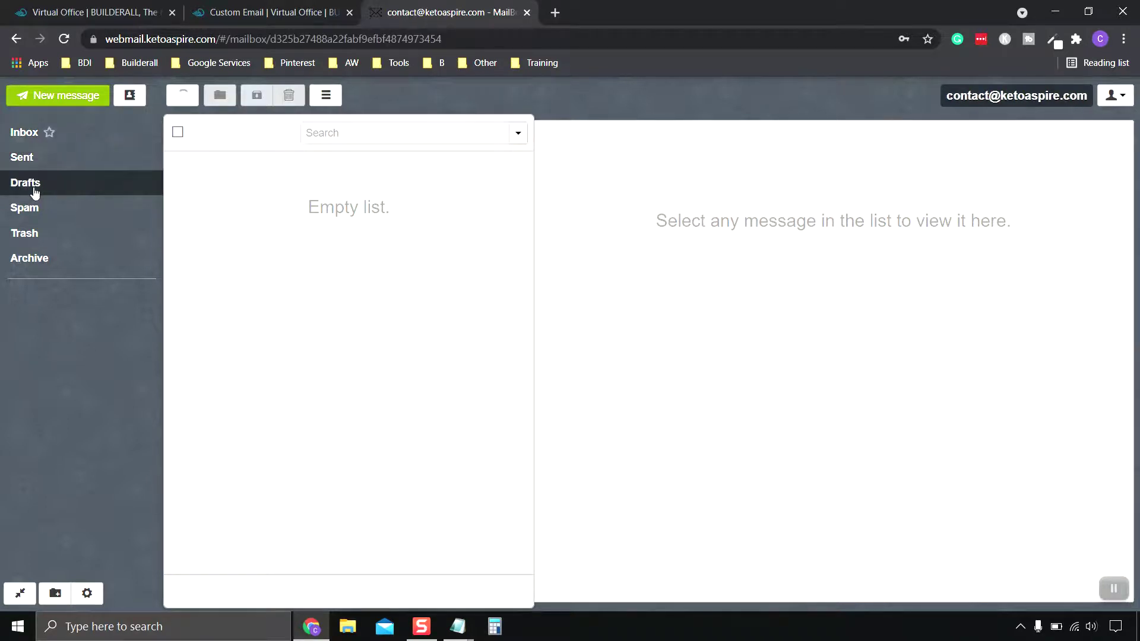
click(44, 208)
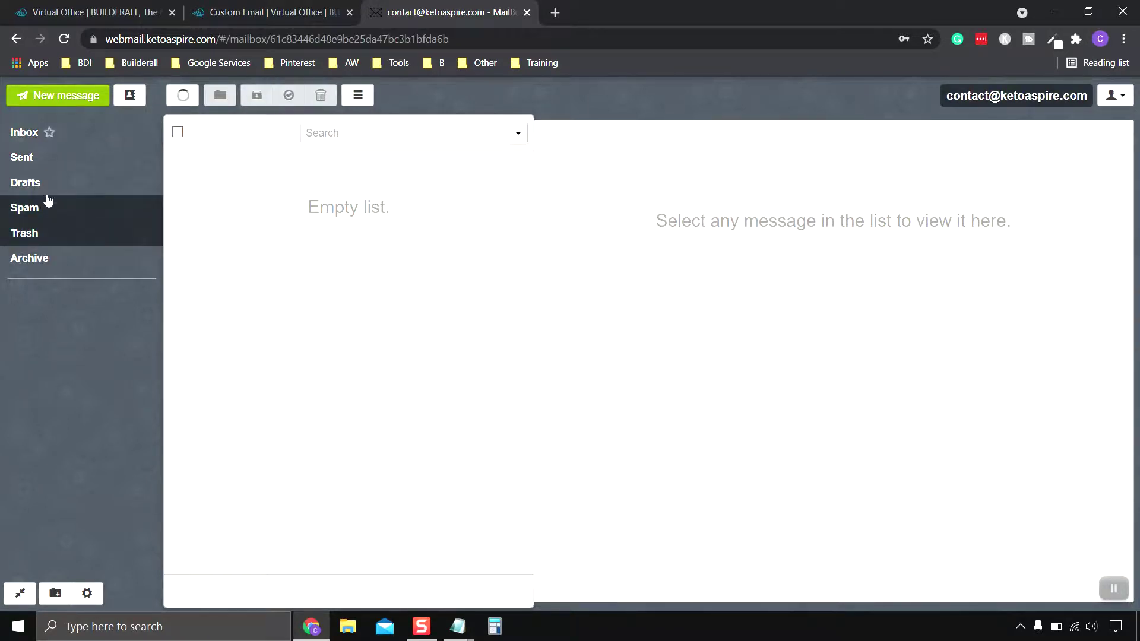
click(25, 135)
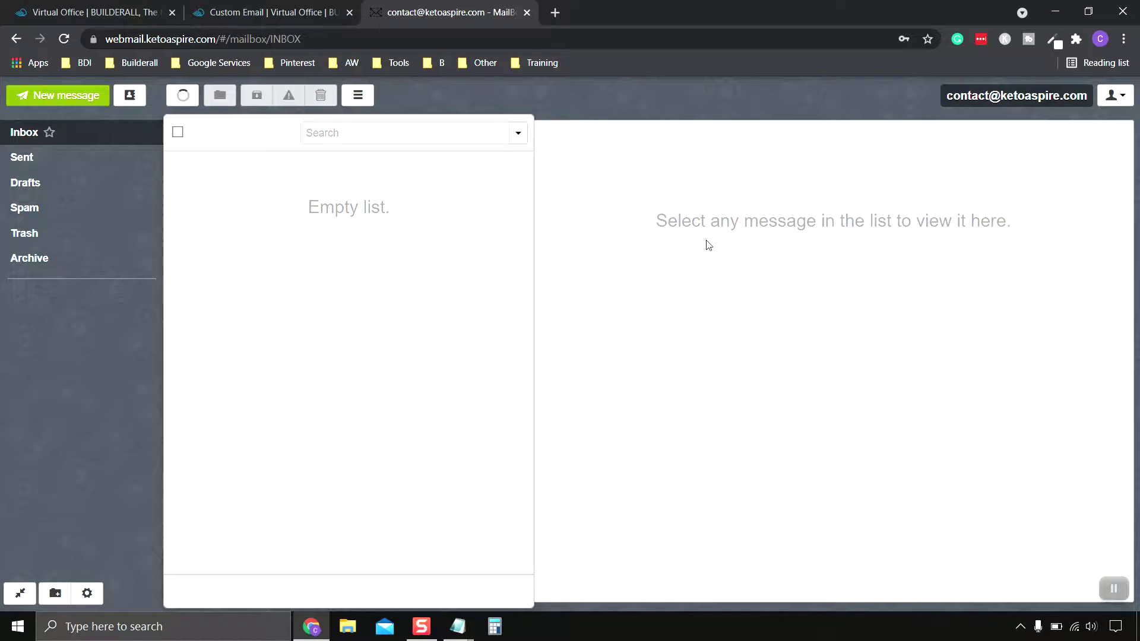
Step: Close the webmail and Custom Email tabs, then expand ketoaspire.com in the full Emails List
click(527, 13)
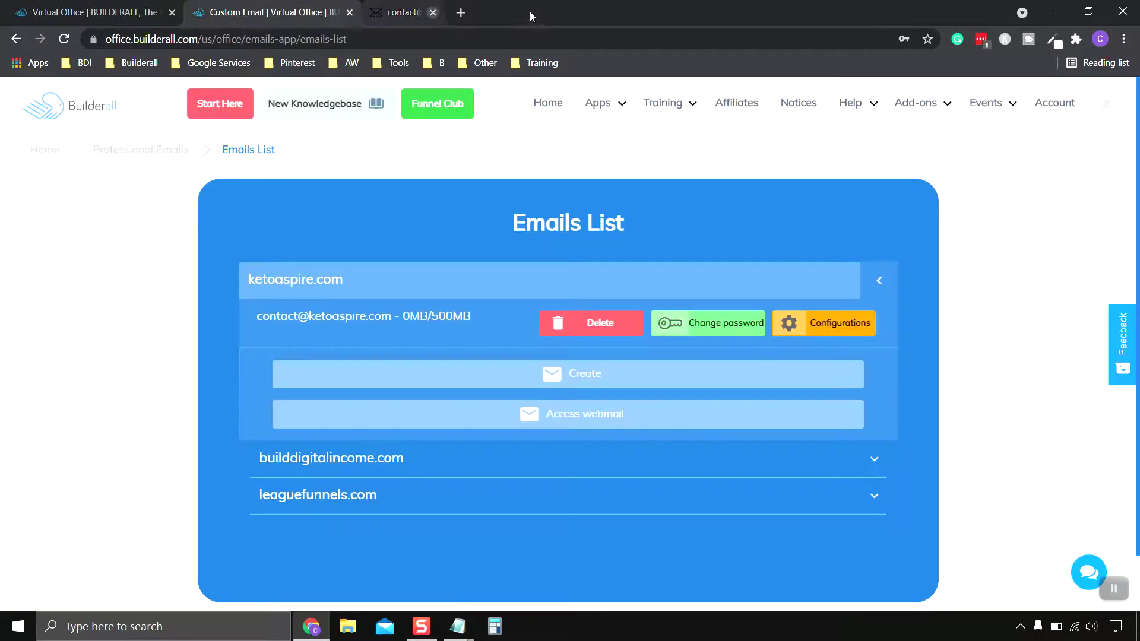
click(349, 13)
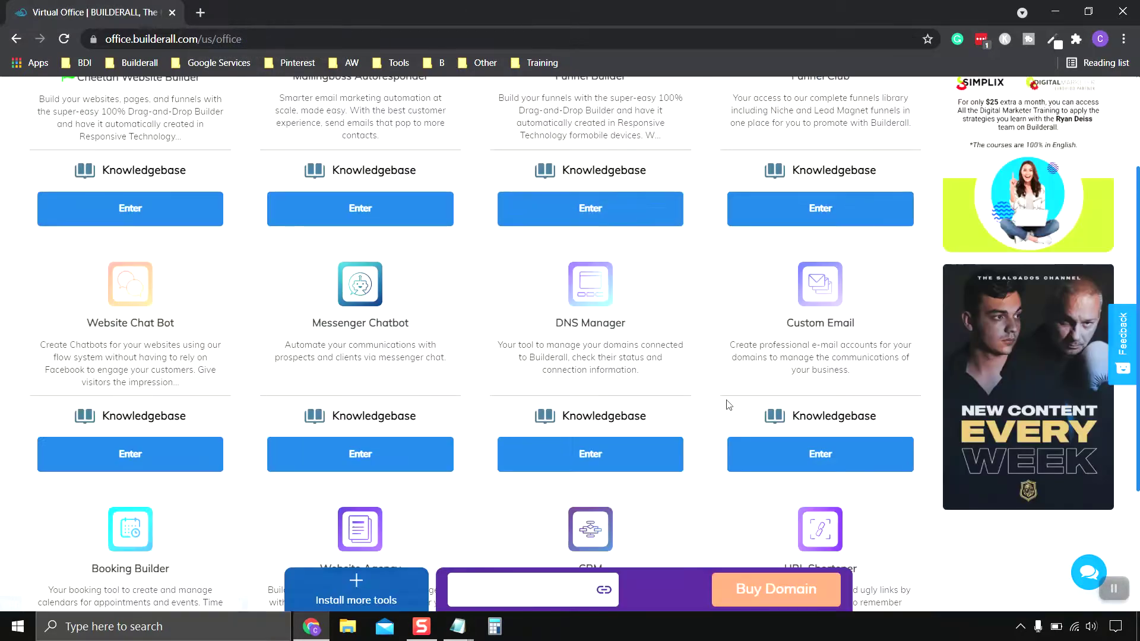
scroll(675, 288, up, 2)
scroll(675, 289, down, 2)
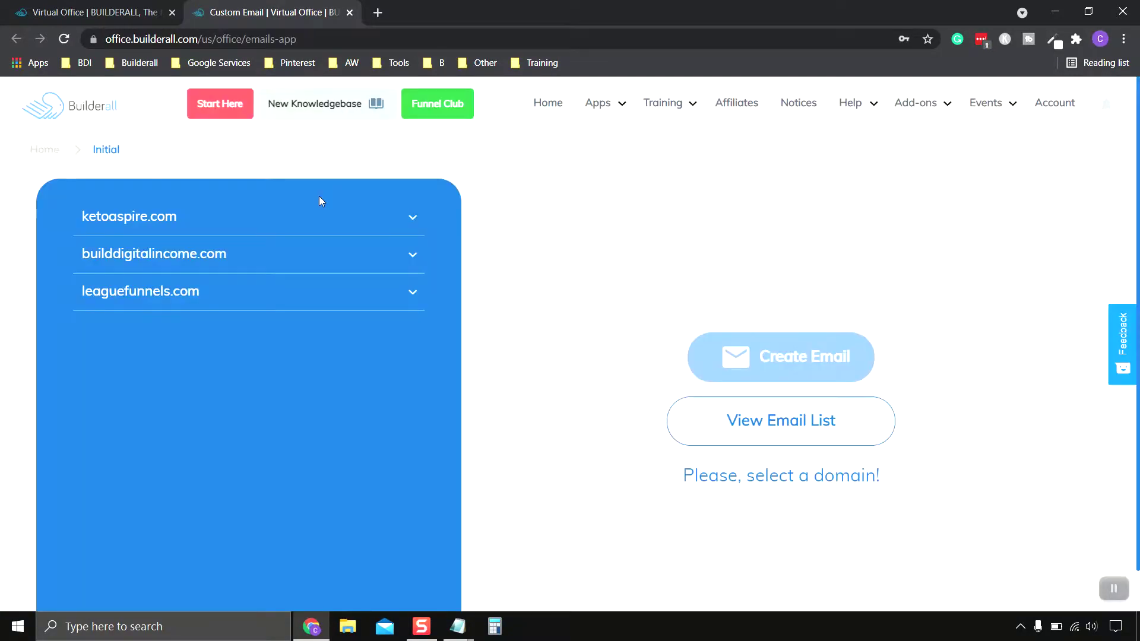
click(206, 223)
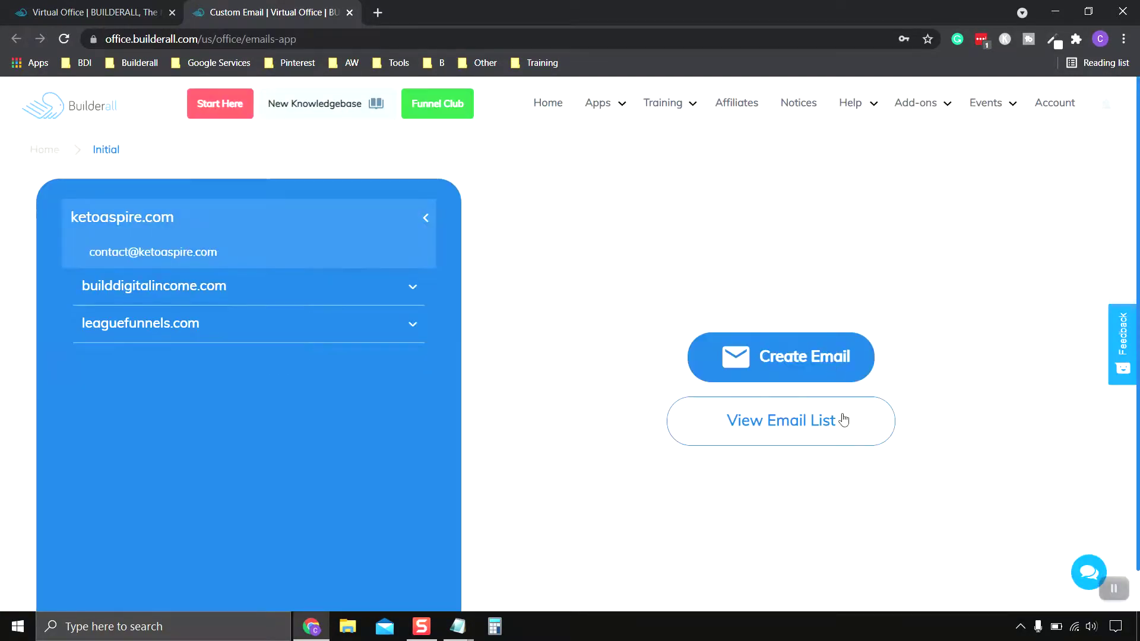
click(792, 434)
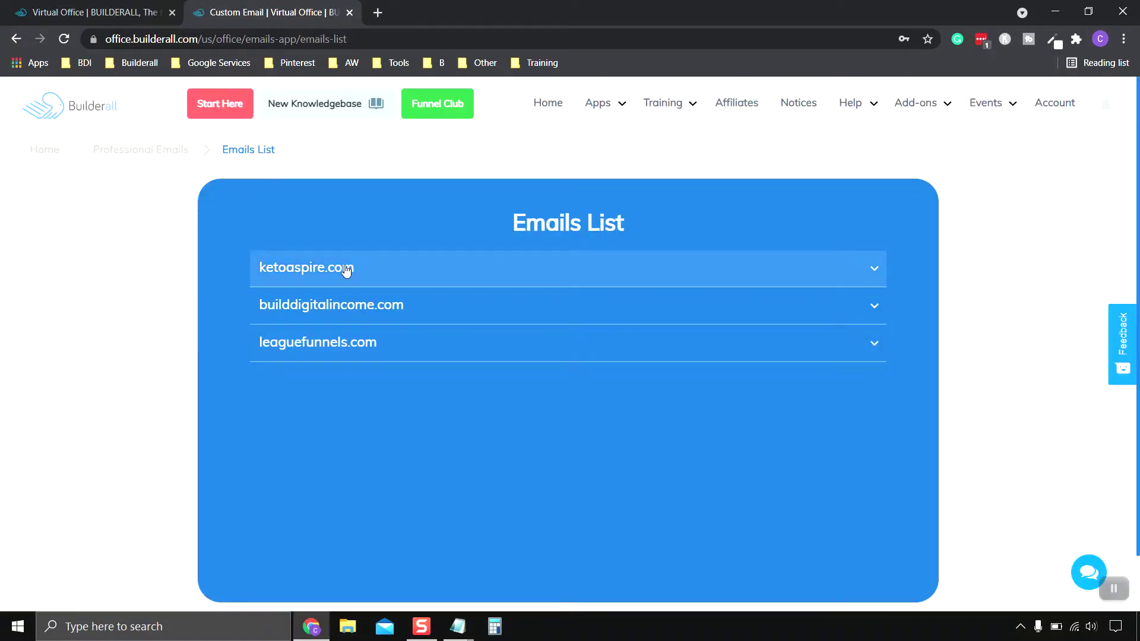
click(346, 269)
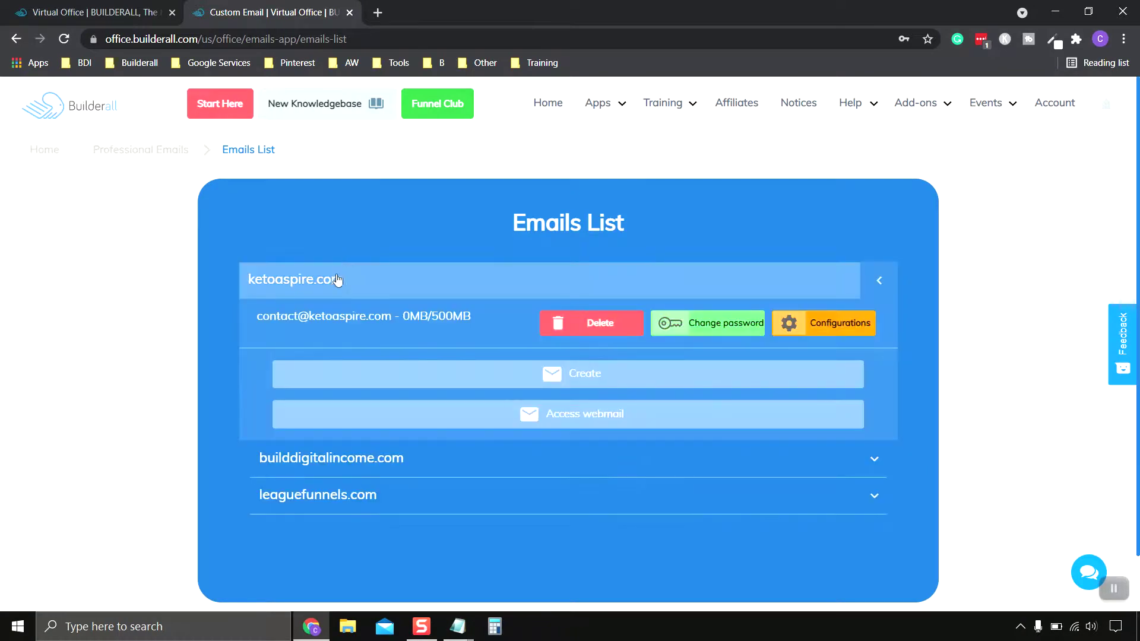